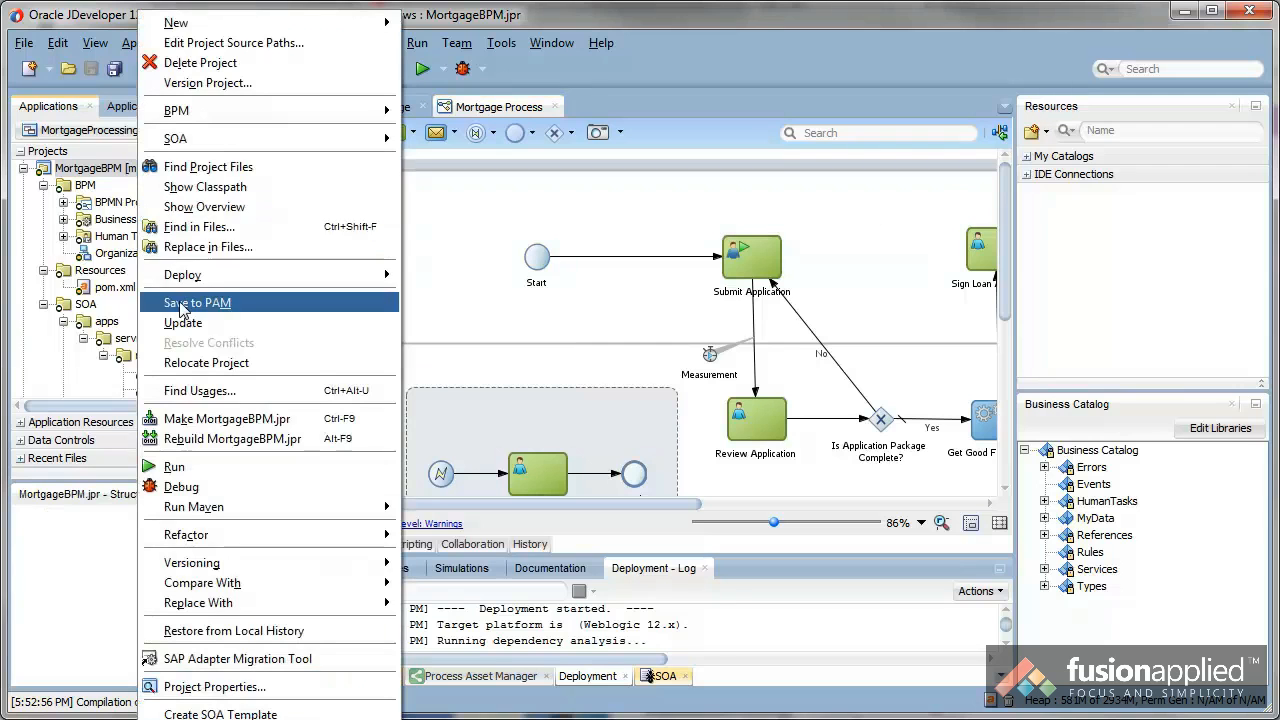
# Step: Save the MortgageBPM project to PAM
pyautogui.click(183, 303)
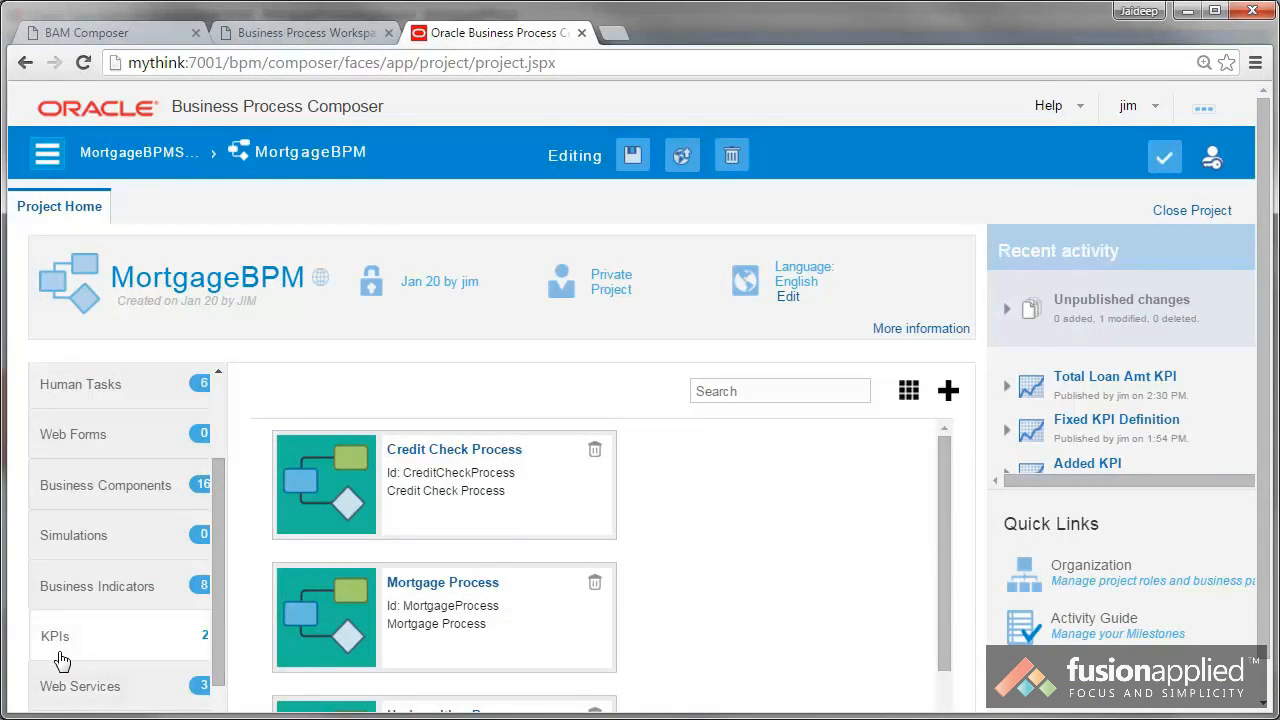
# Step: In Business Process Composer, open the TotalLoanAmount KPI of the MortgageBPM project
pyautogui.scroll(-1, 62, 660)
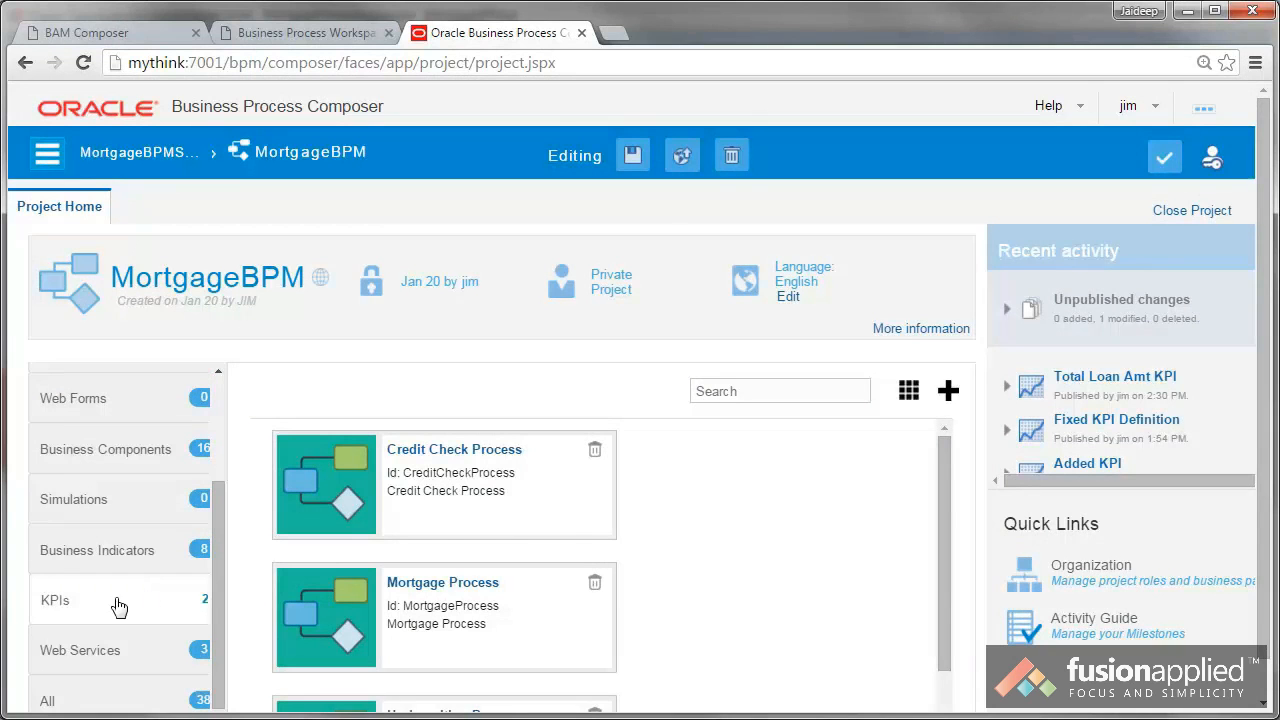
pyautogui.click(56, 602)
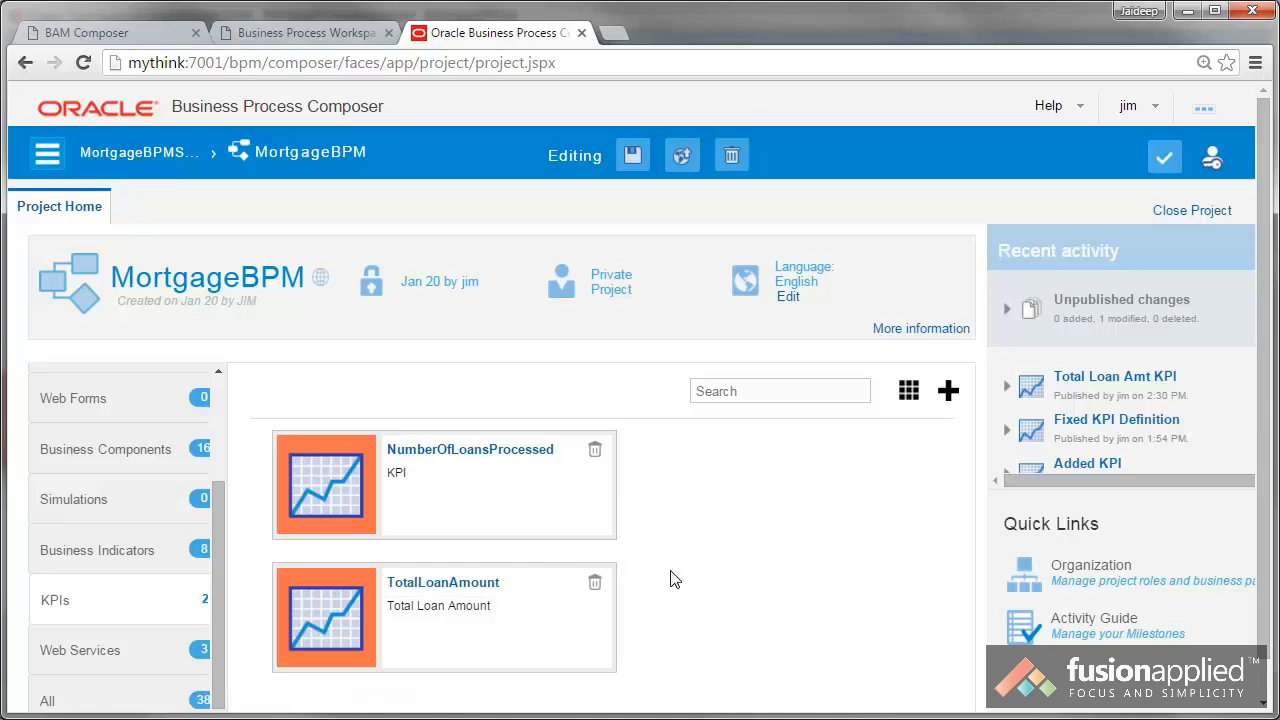
pyautogui.click(456, 590)
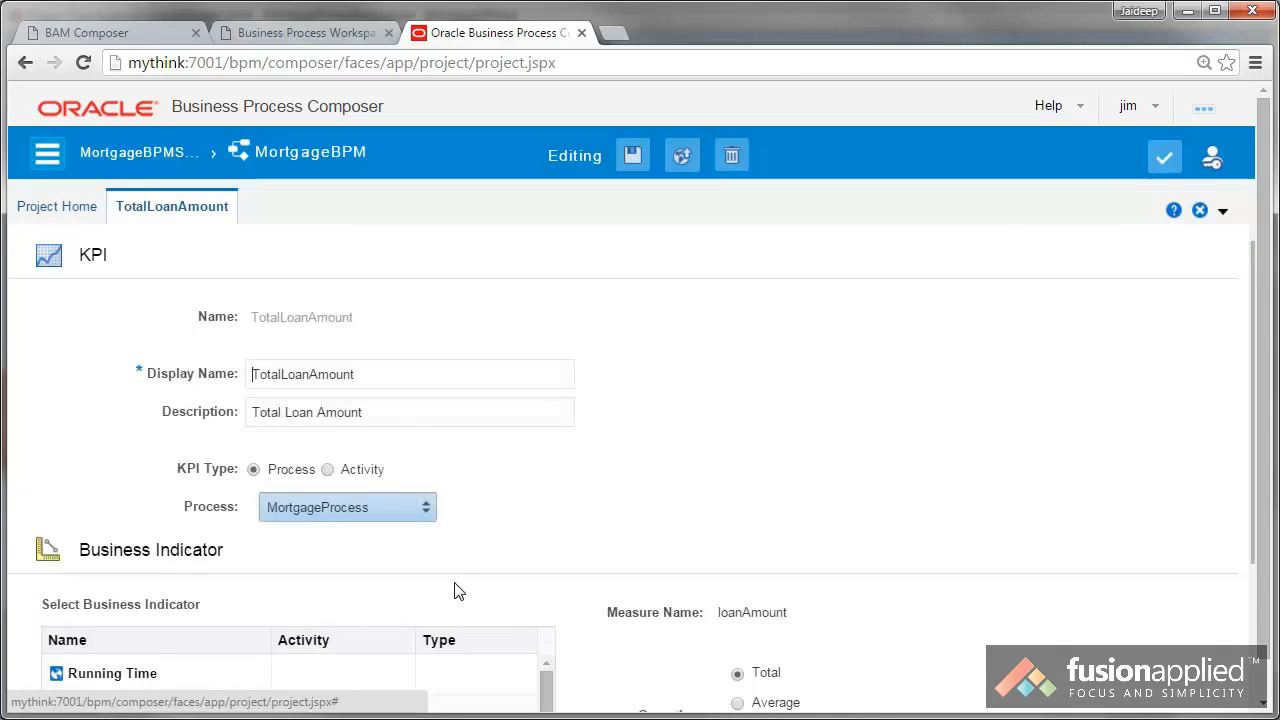
# Step: Review the TotalLoanAmount KPI's process, business indicator, operation, time range, target value and allowed deviation
pyautogui.scroll(-1, 455, 590)
pyautogui.doubleClick(357, 339)
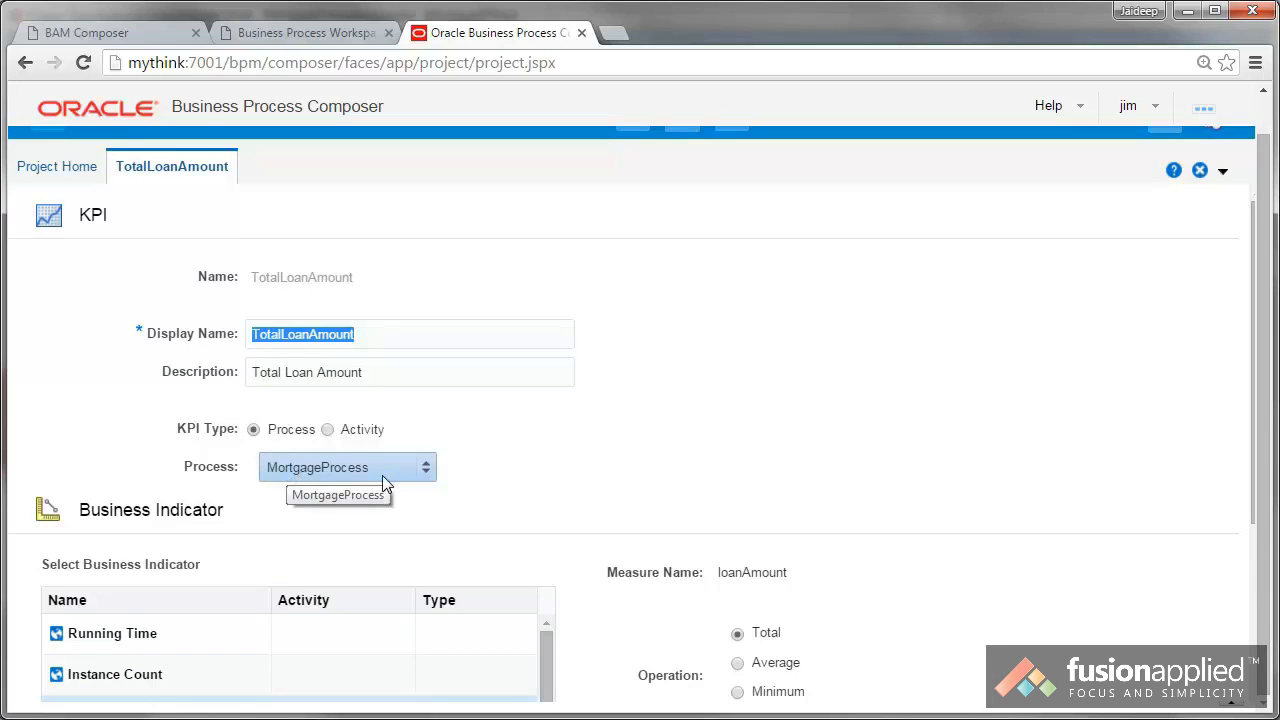
pyautogui.scroll(-1, 1250, 578)
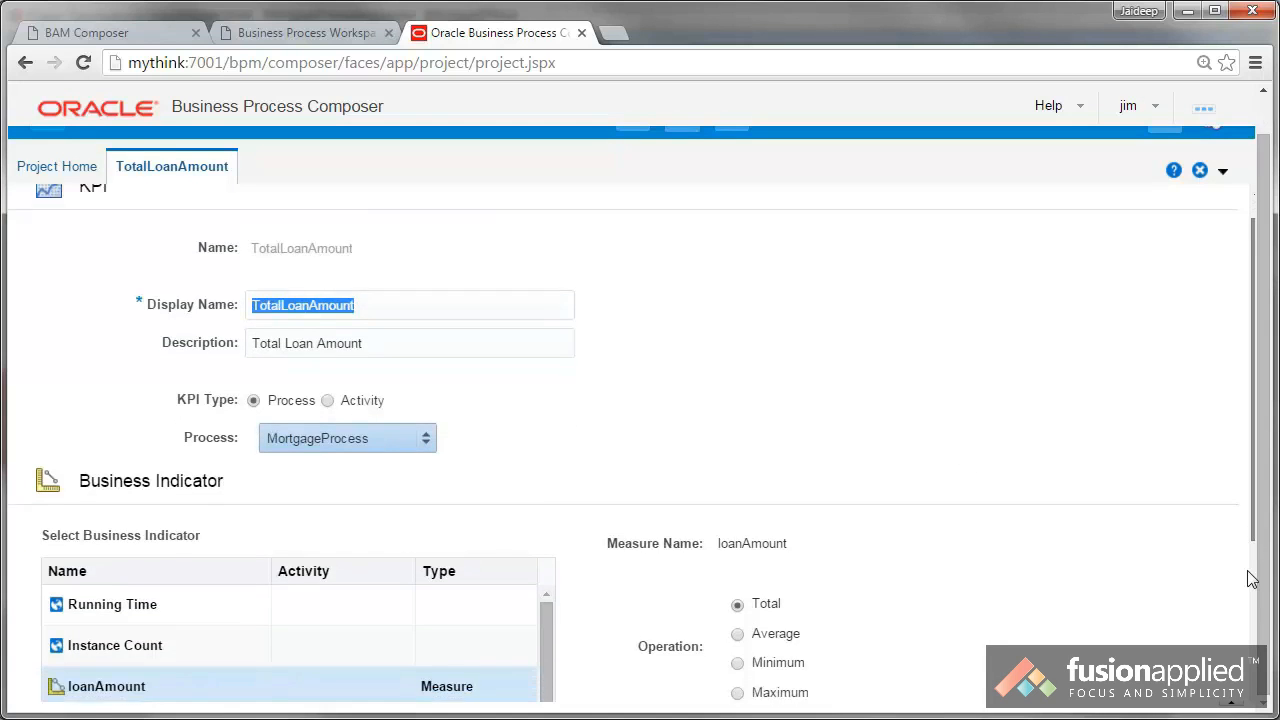
pyautogui.scroll(-3, 1250, 578)
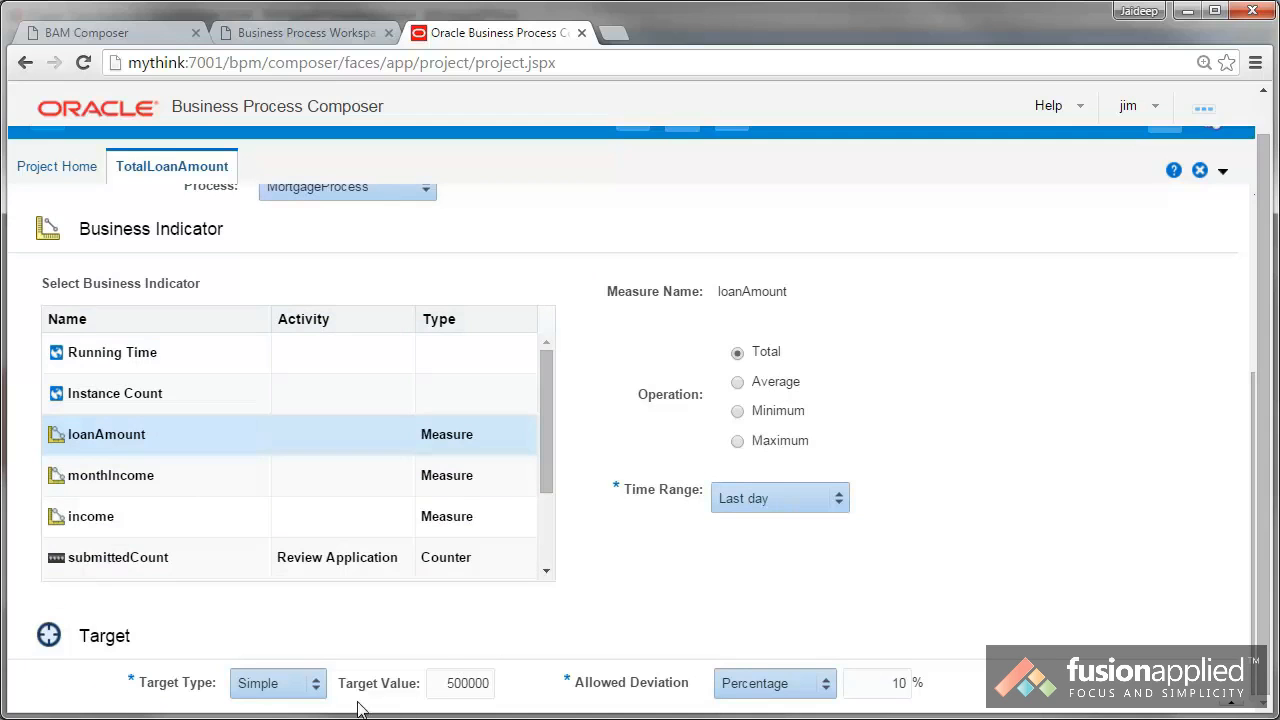
pyautogui.moveTo(447, 683); pyautogui.dragTo(505, 684)
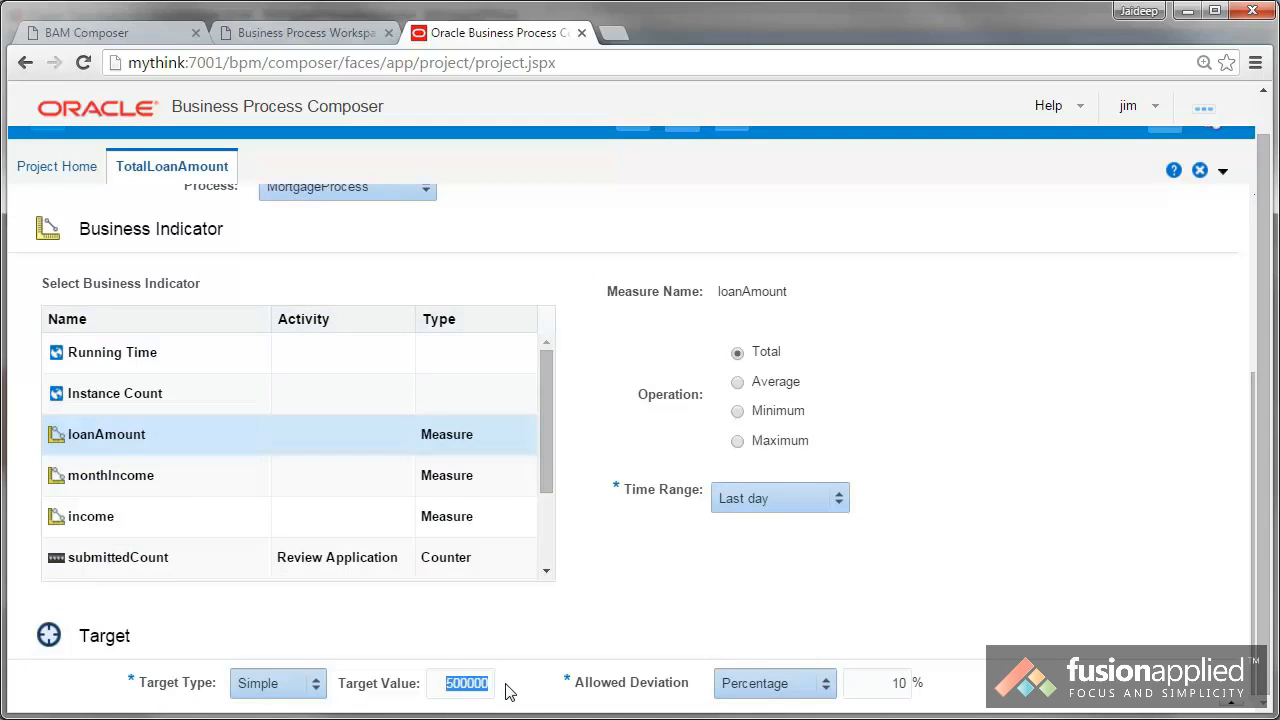
pyautogui.moveTo(899, 683); pyautogui.dragTo(911, 683)
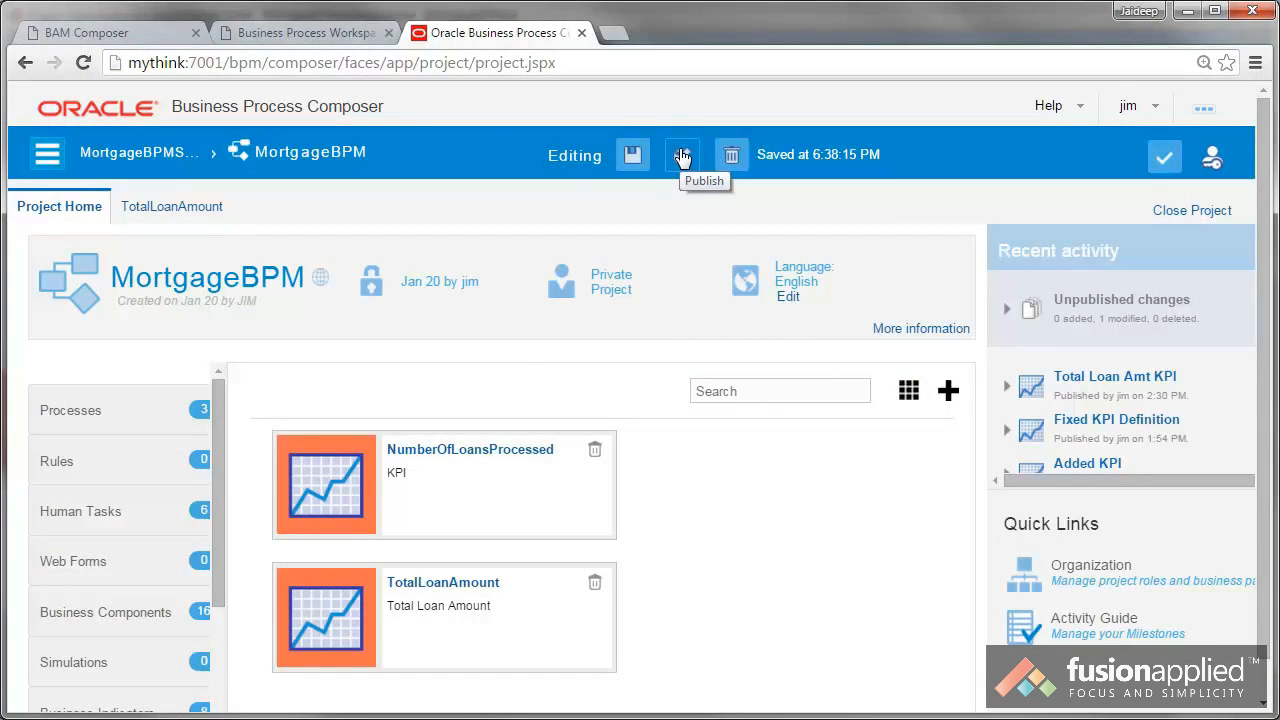
# Step: Return to the MortgageBPMSpace project list and open the MortgageBA project
pyautogui.click(44, 150)
pyautogui.moveTo(100, 312)
pyautogui.click(127, 152)
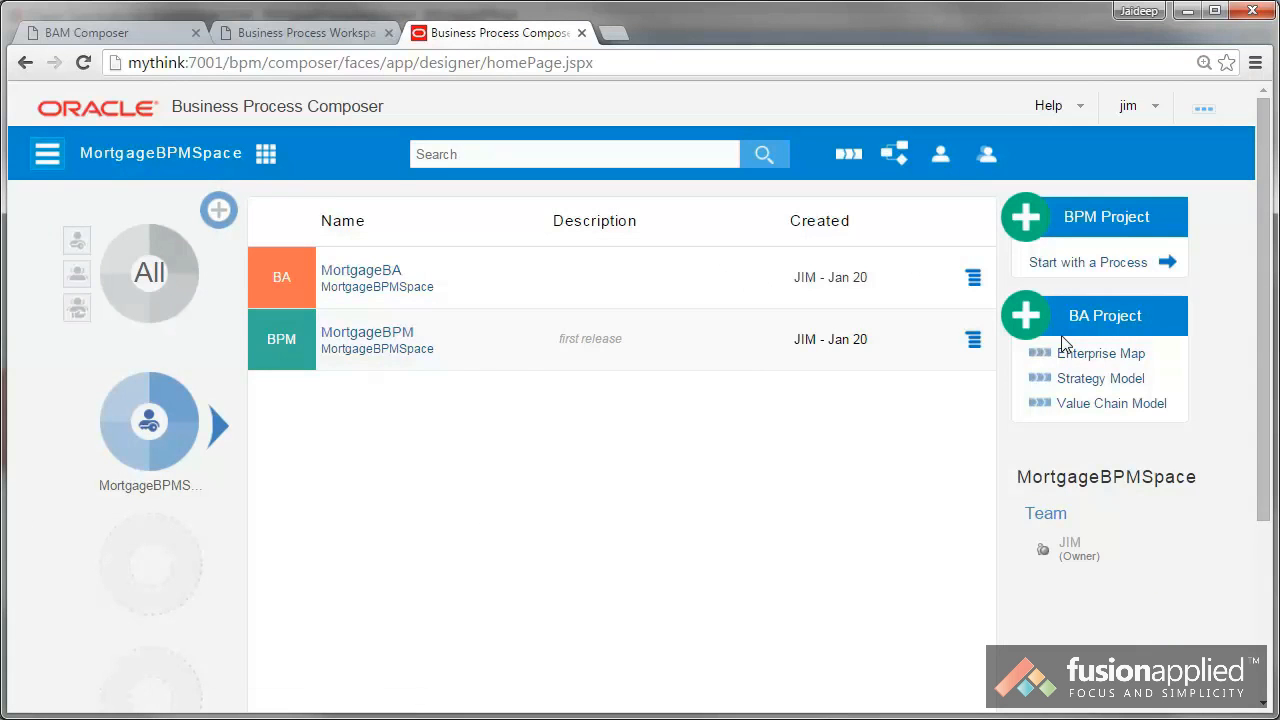
pyautogui.click(352, 272)
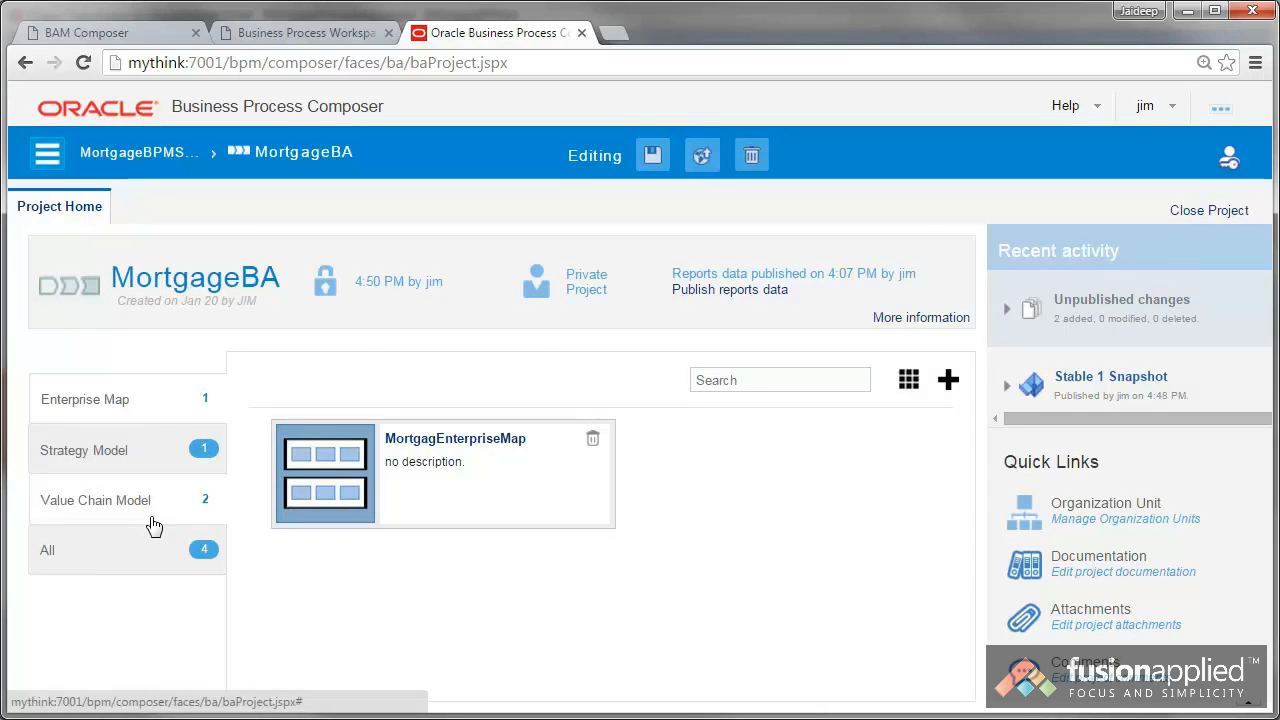
# Step: Open the mortgage sales strategy model and follow its Mortgage Sales element to the linked value chain
pyautogui.click(118, 455)
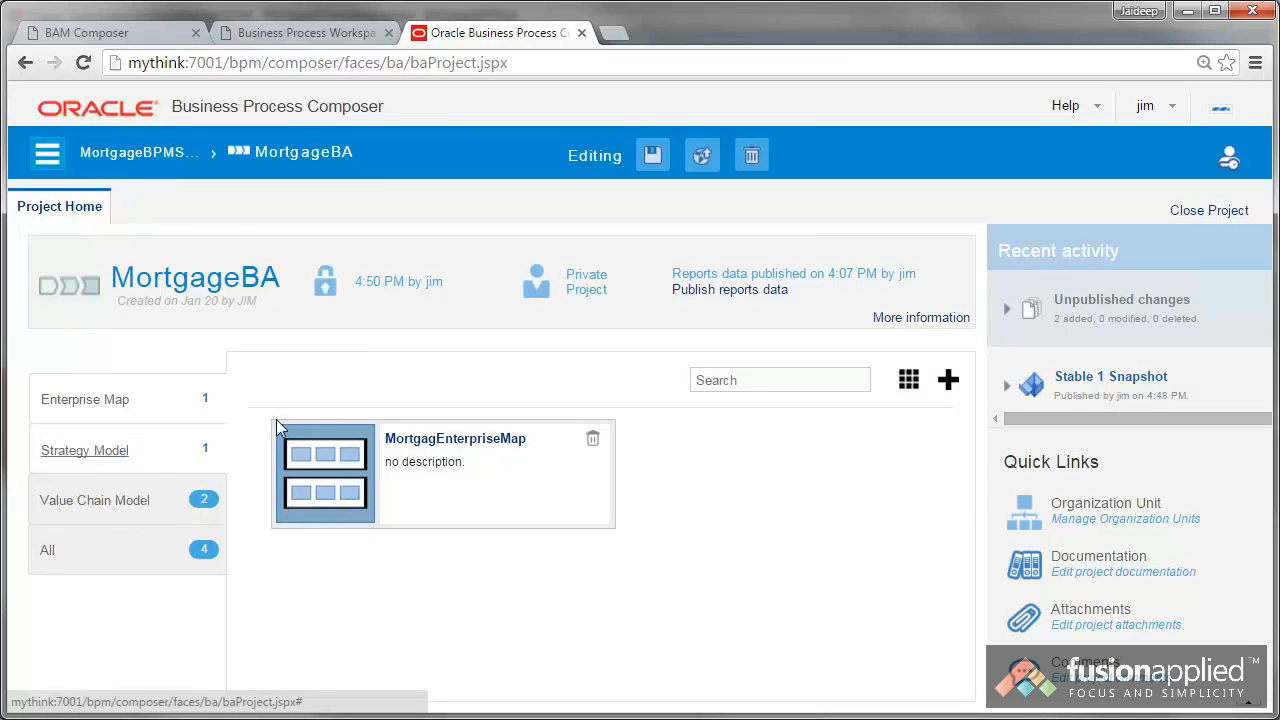
pyautogui.click(486, 442)
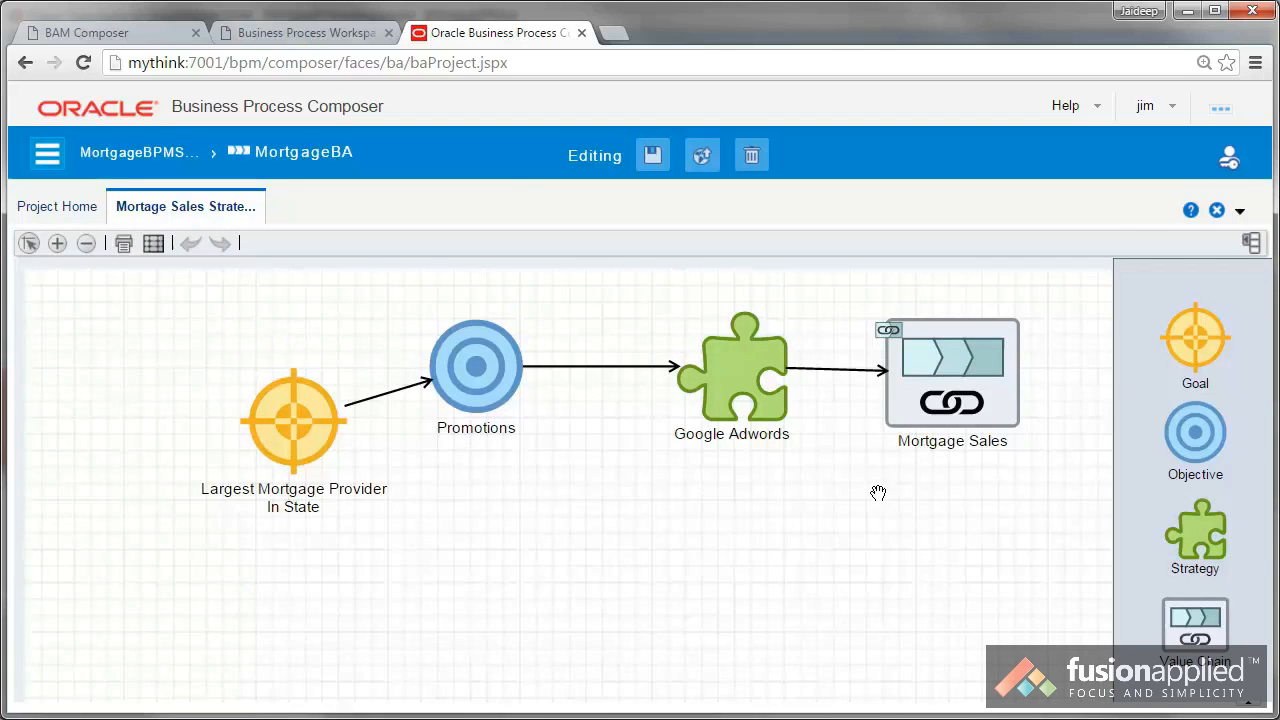
pyautogui.click(957, 333)
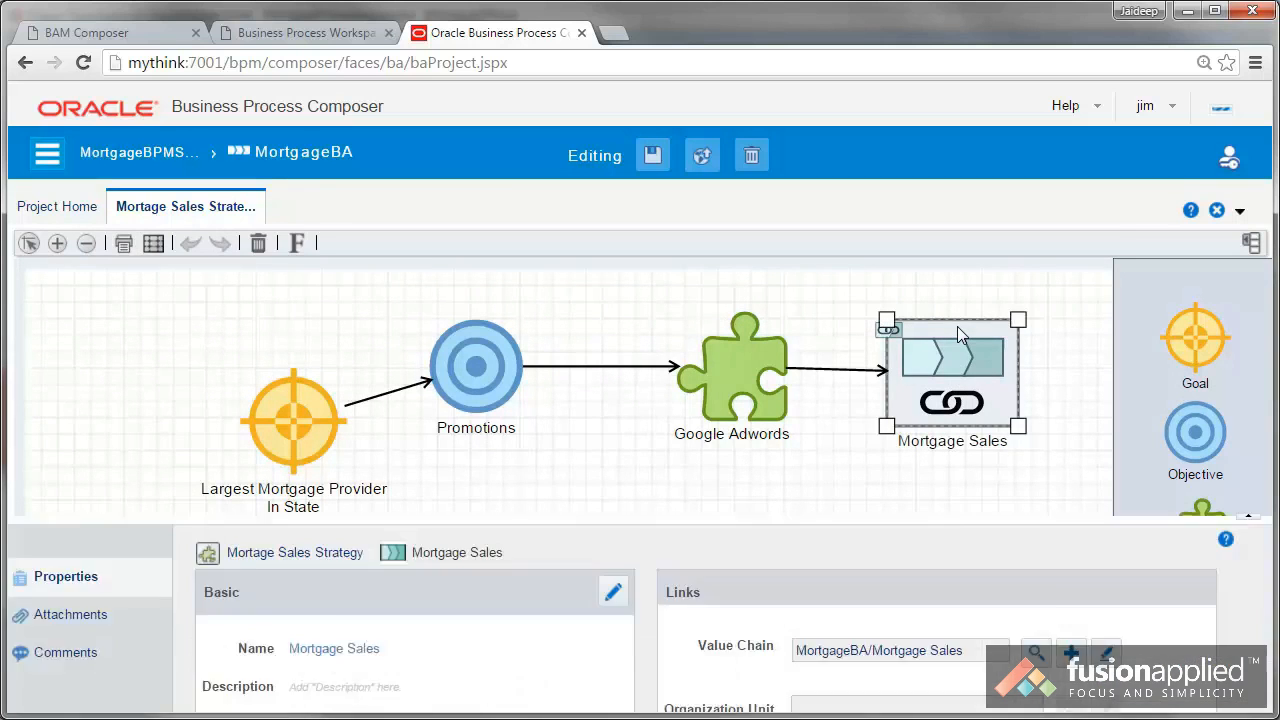
pyautogui.click(893, 541)
# Step: Display the properties of the Processing step in the Mortgage Sales value chain and show its KPIs
pyautogui.moveTo(351, 433)
pyautogui.click(334, 393)
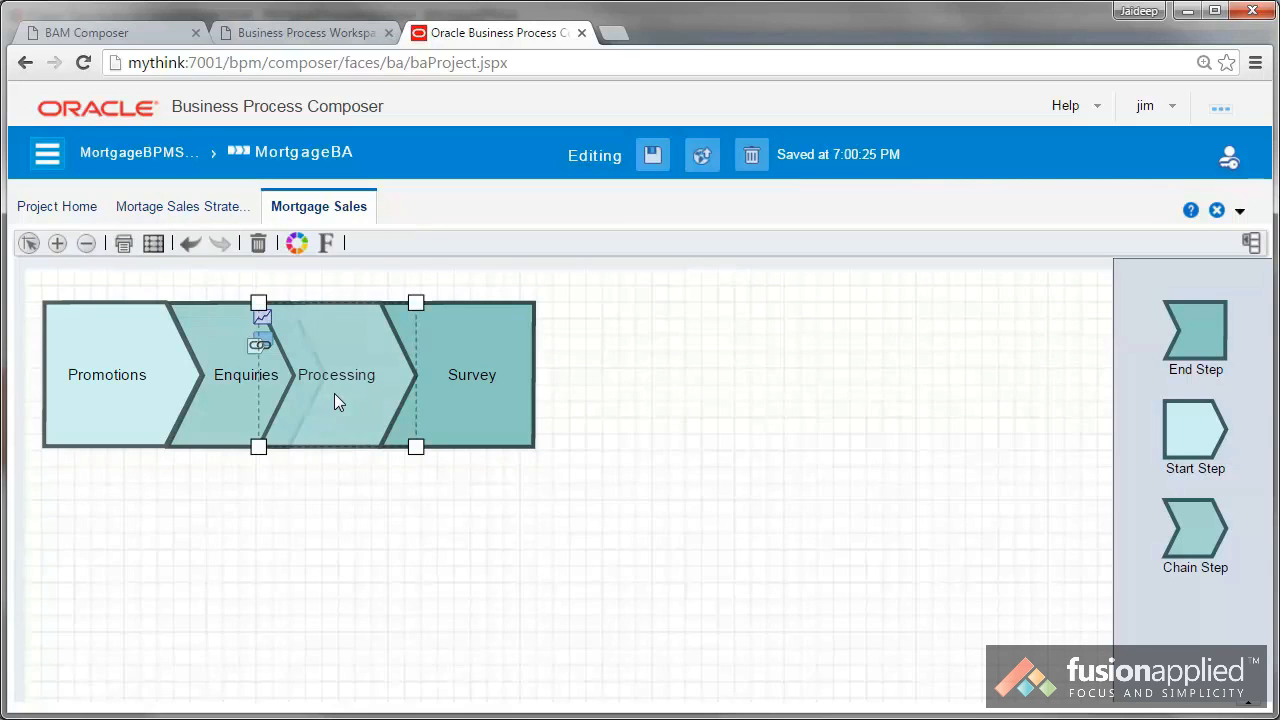
pyautogui.rightClick(334, 393)
pyautogui.click(376, 404)
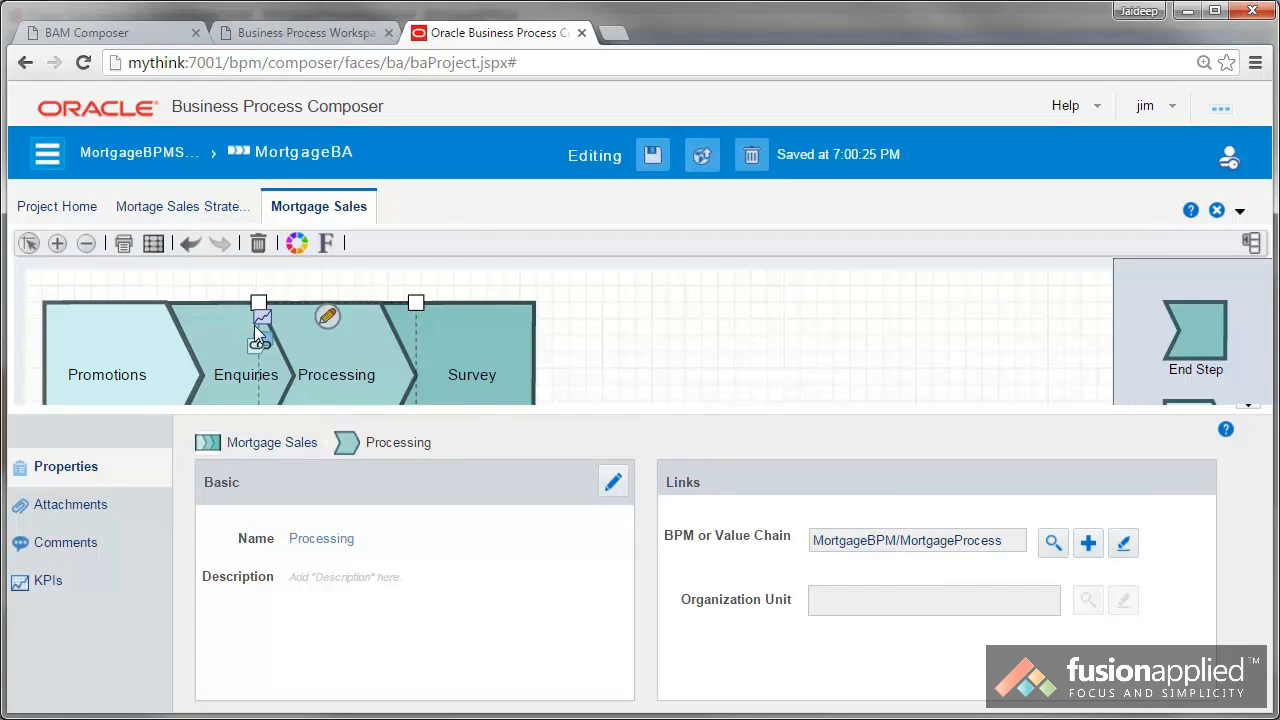
pyautogui.click(52, 588)
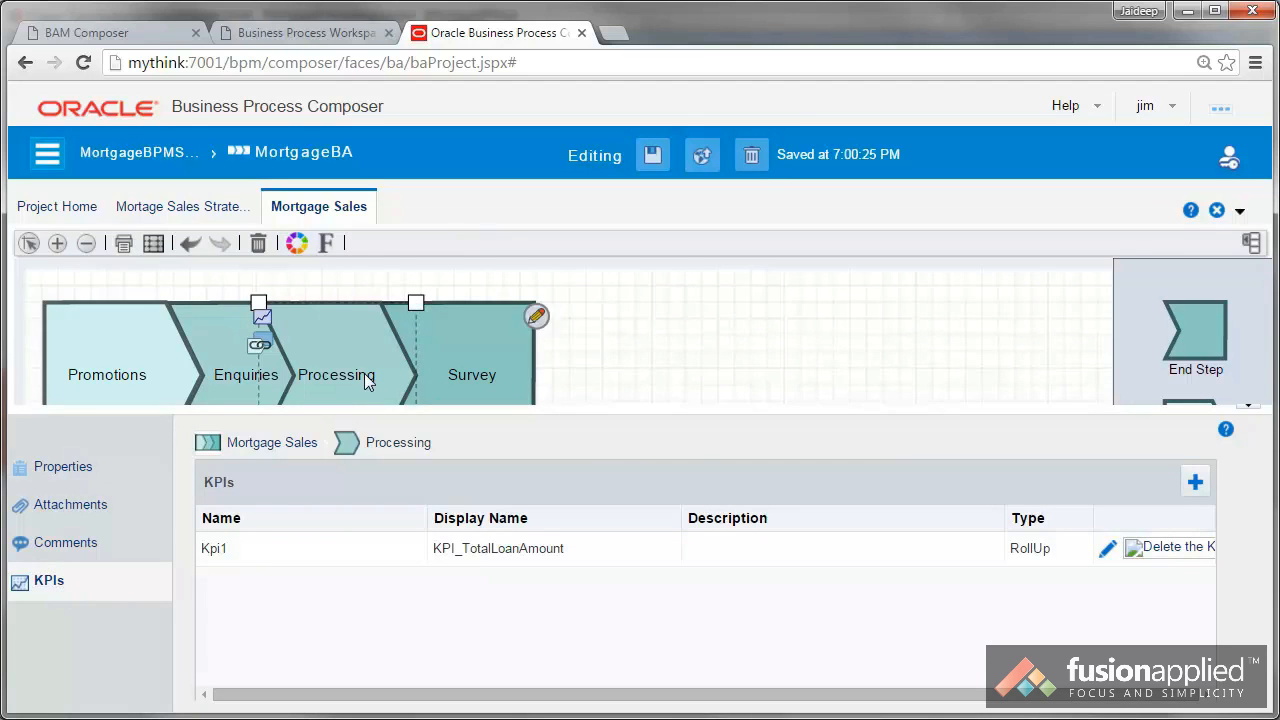
# Step: Edit the KPI_TotalLoanAmount roll-up KPI, removing MortgageProcess.TotalLoanAmount from the selected KPIs and adding it back
pyautogui.click(1108, 549)
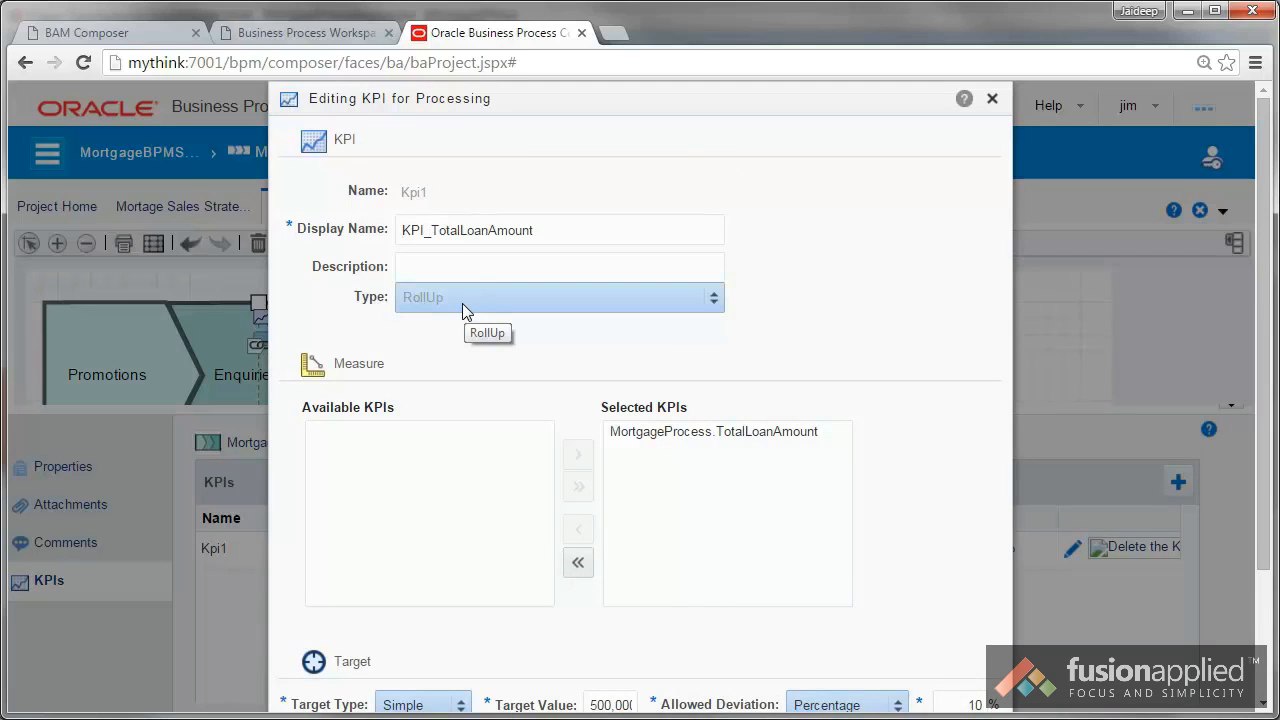
pyautogui.tripleClick(326, 405)
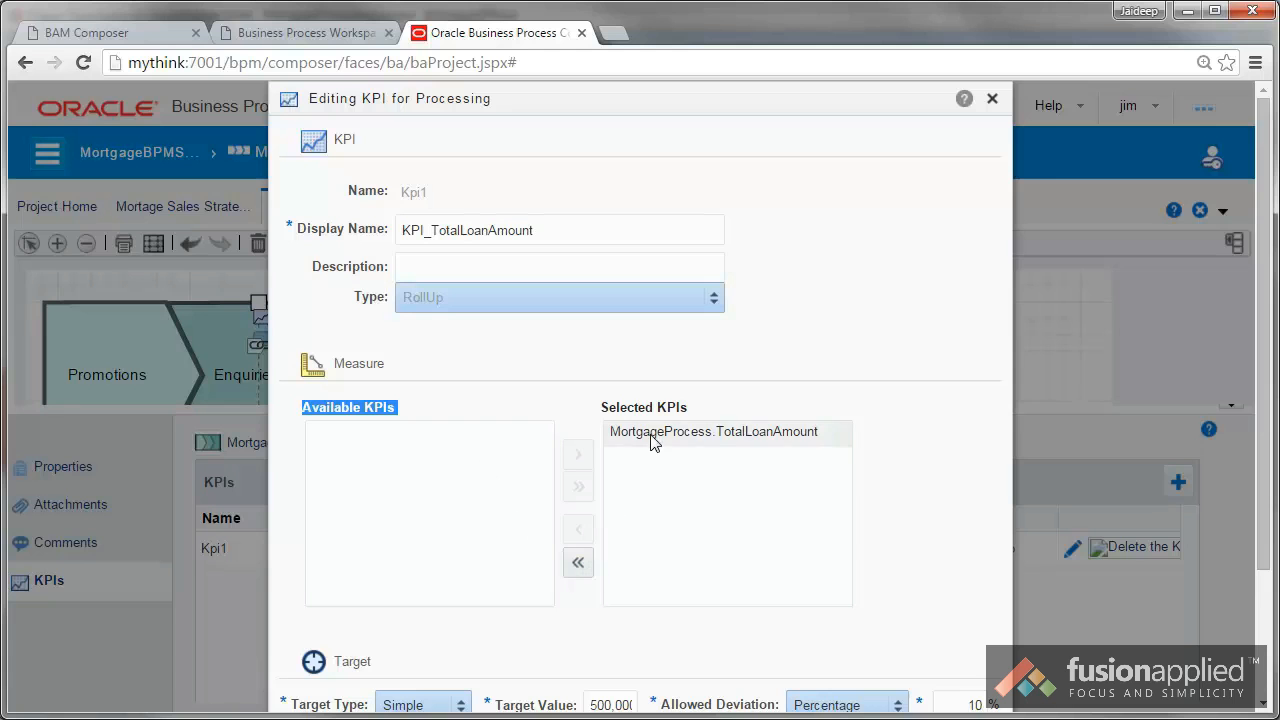
pyautogui.click(579, 564)
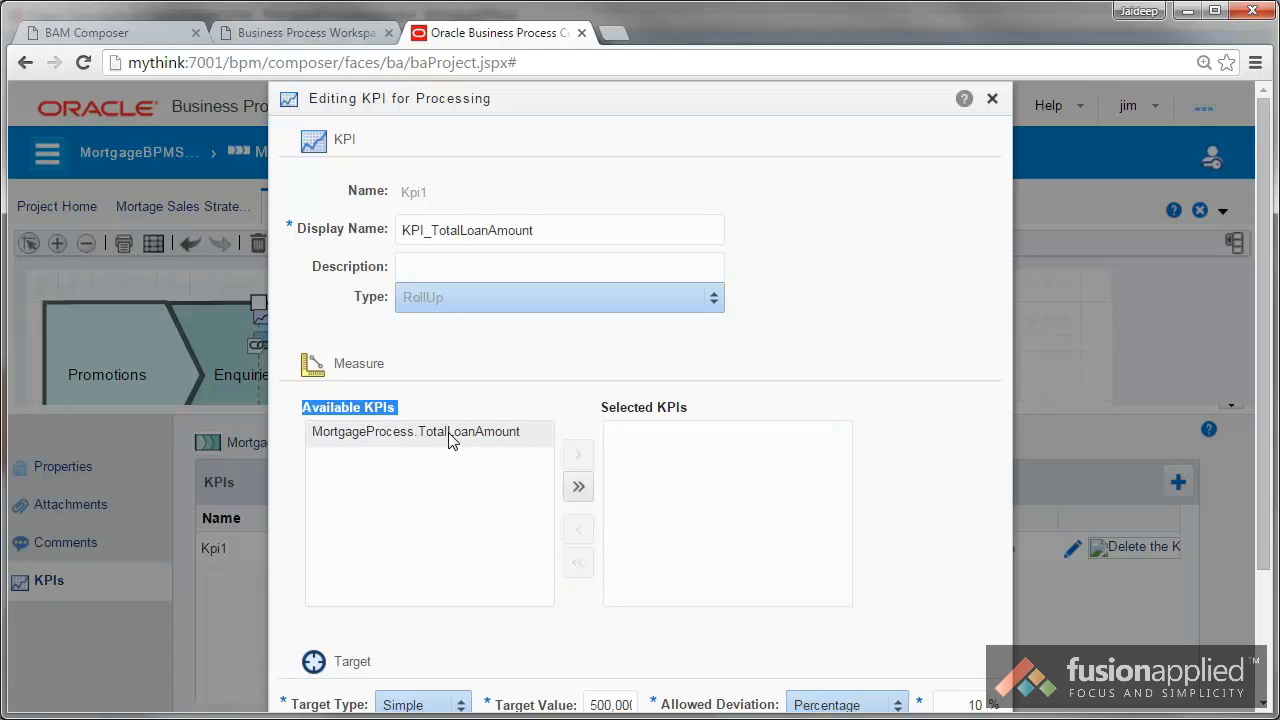
pyautogui.click(579, 488)
pyautogui.scroll(-2, 857, 367)
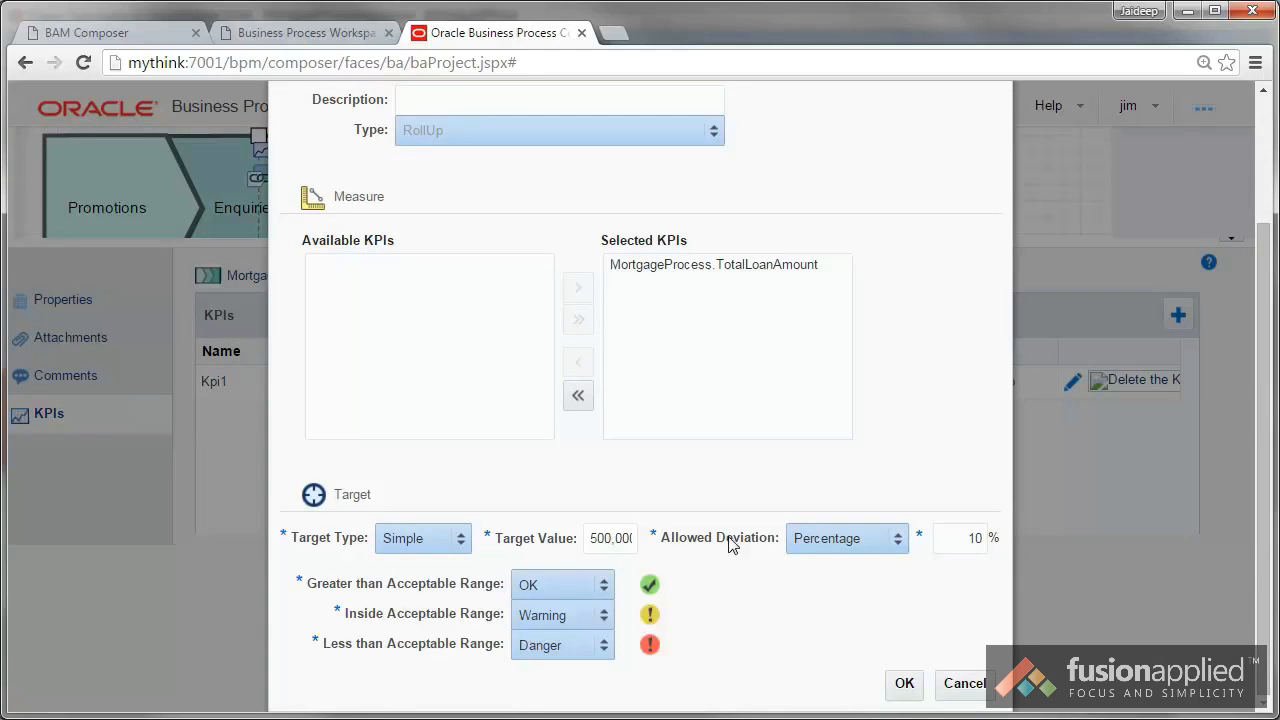
# Step: Check the roll-up KPI's target value and allowed deviation, and accept the KPI definition
pyautogui.moveTo(592, 538); pyautogui.dragTo(667, 541)
pyautogui.moveTo(969, 539); pyautogui.dragTo(992, 537)
pyautogui.click(713, 608)
pyautogui.moveTo(600, 538); pyautogui.dragTo(665, 540)
pyautogui.click(904, 683)
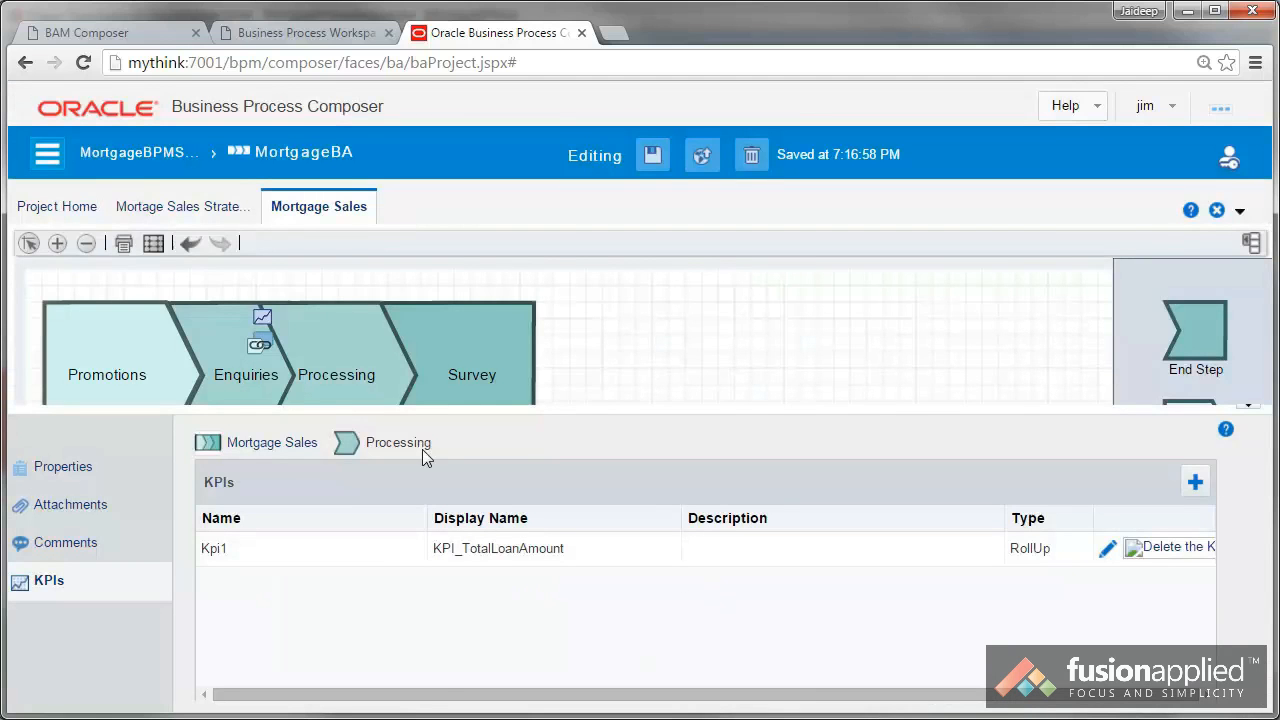
# Step: Open the Process Criticality Report for the business architecture and show the KPI details of the Processing step
pyautogui.click(56, 154)
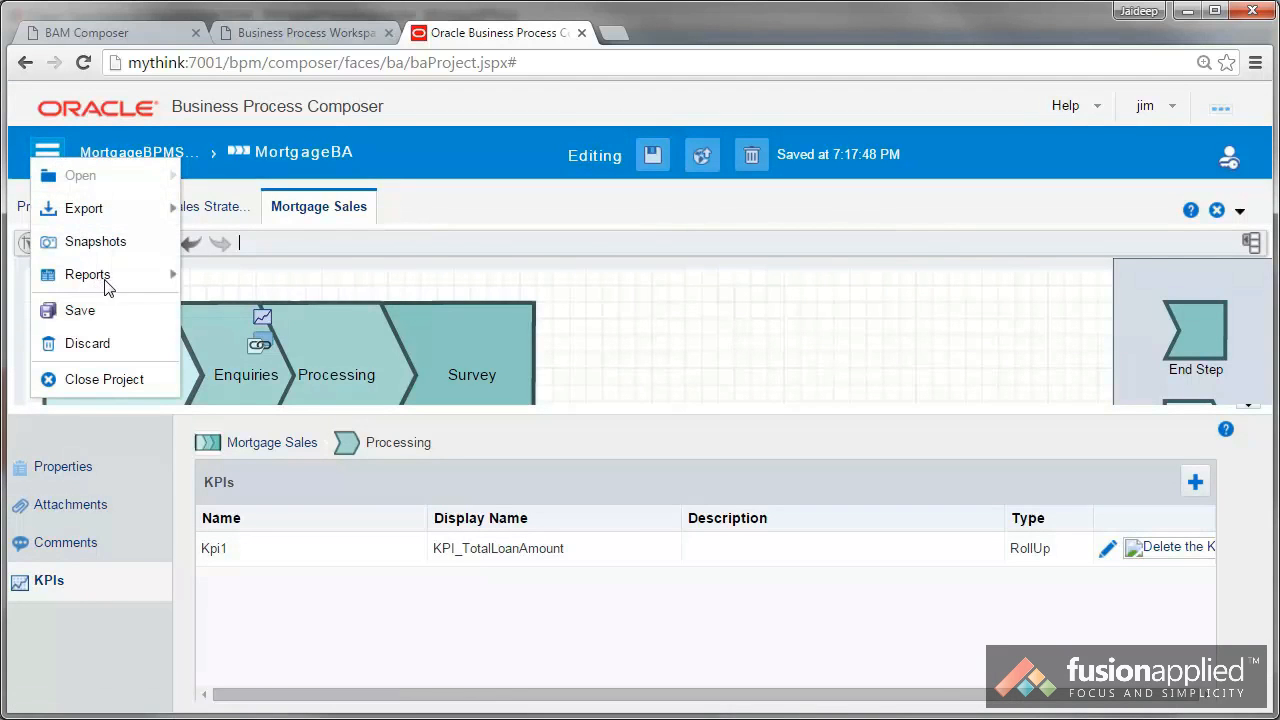
pyautogui.moveTo(108, 283)
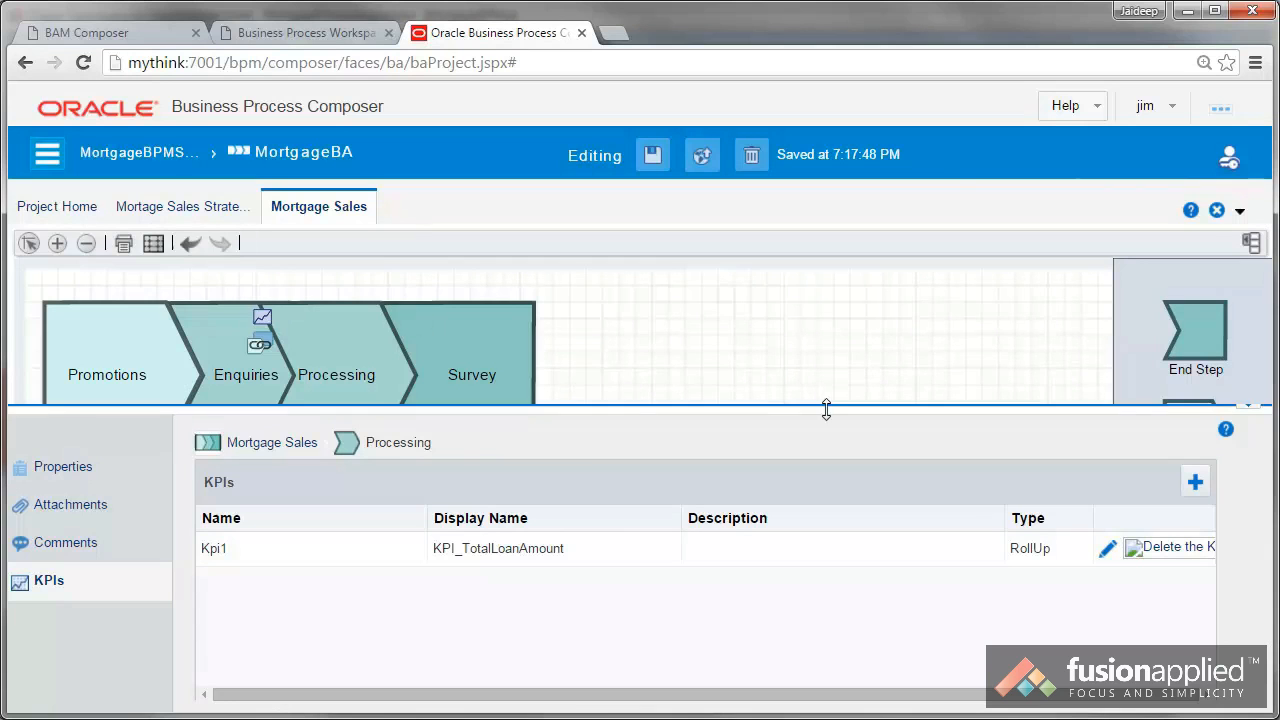
pyautogui.click(46, 157)
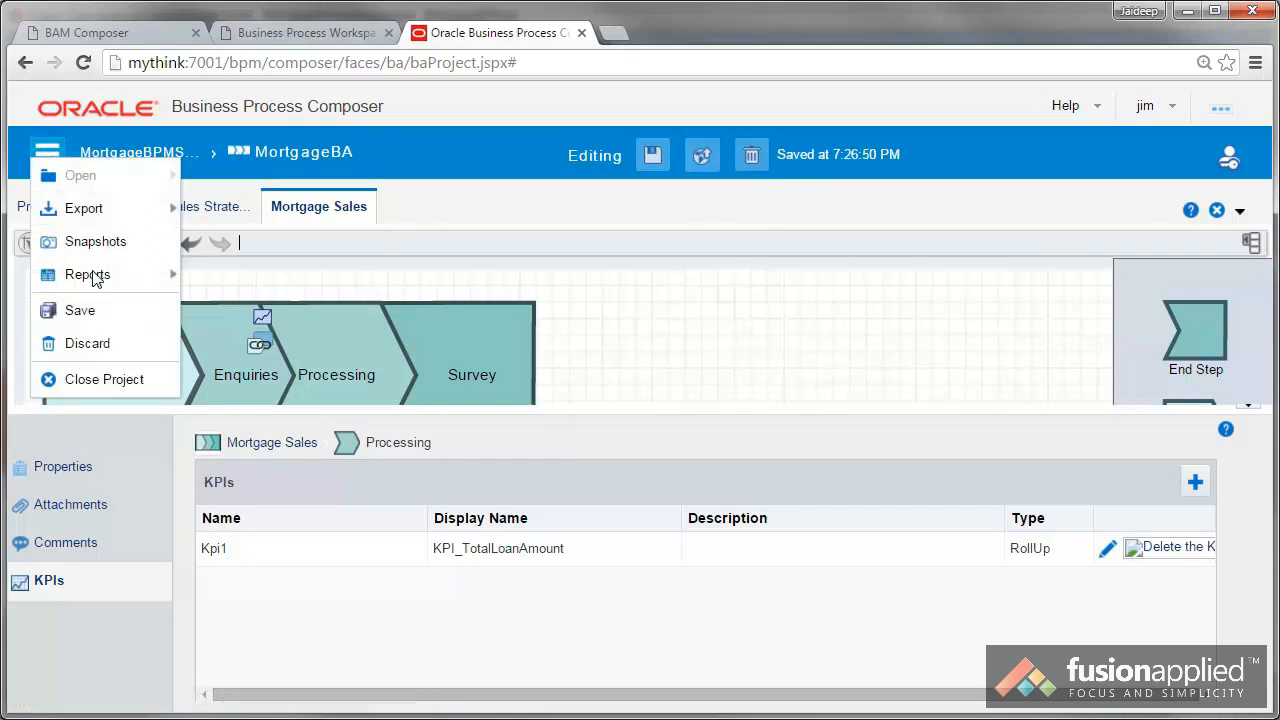
pyautogui.moveTo(96, 280)
pyautogui.moveTo(306, 311)
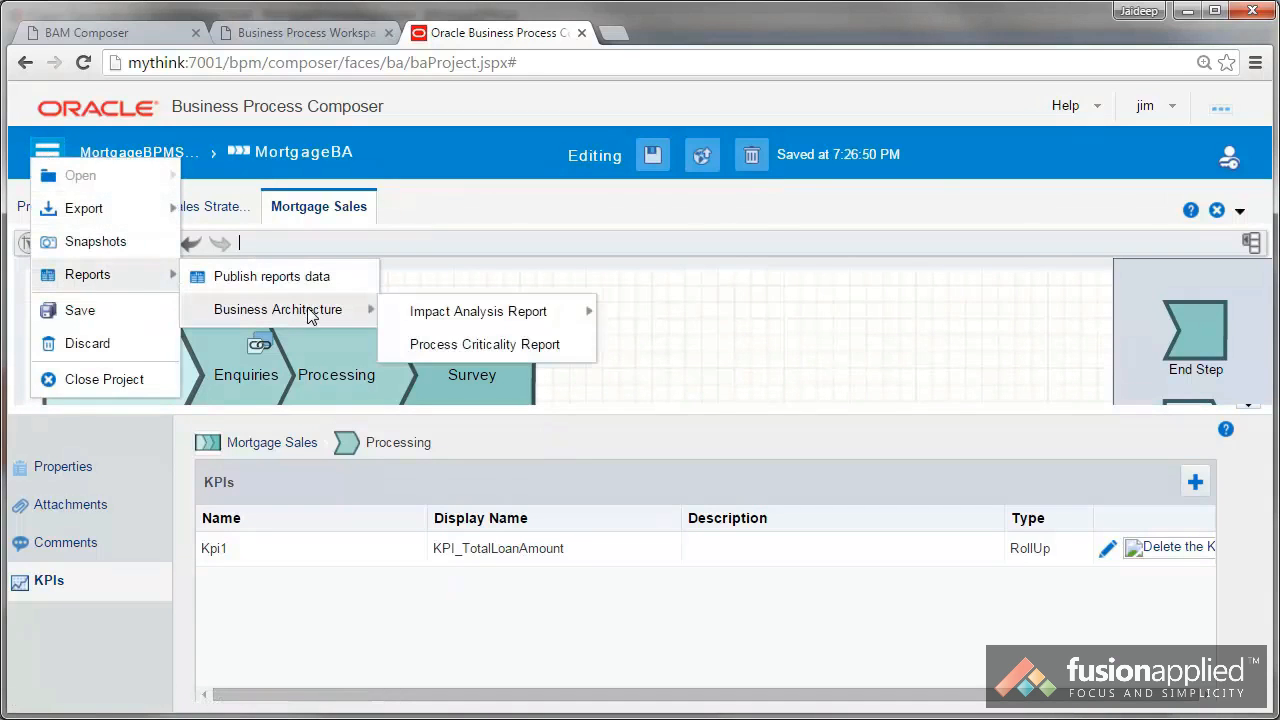
pyautogui.click(465, 346)
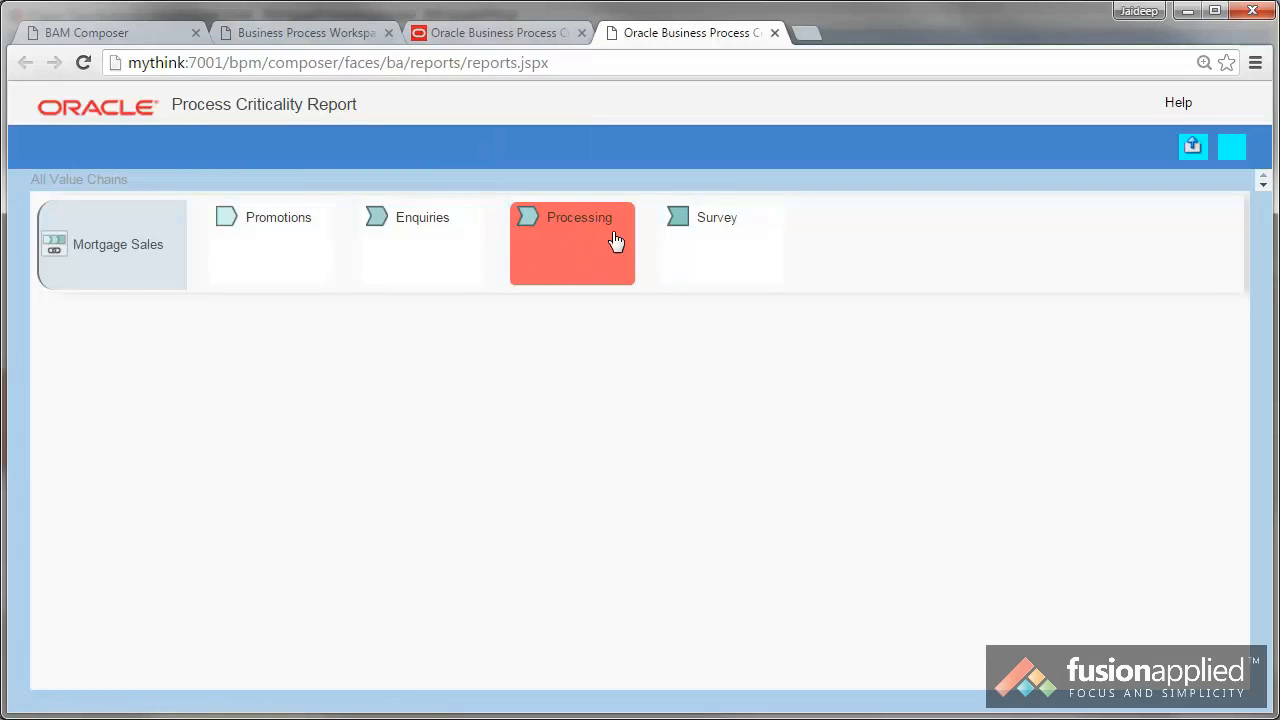
pyautogui.moveTo(590, 250)
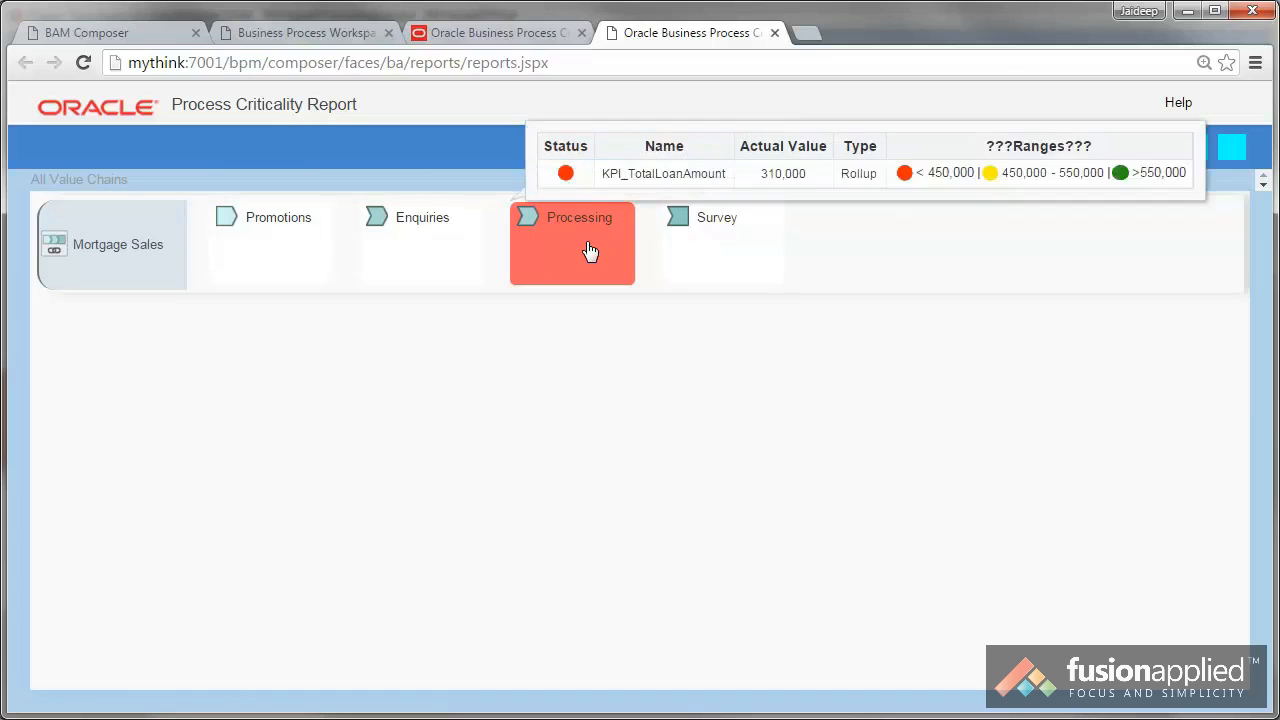